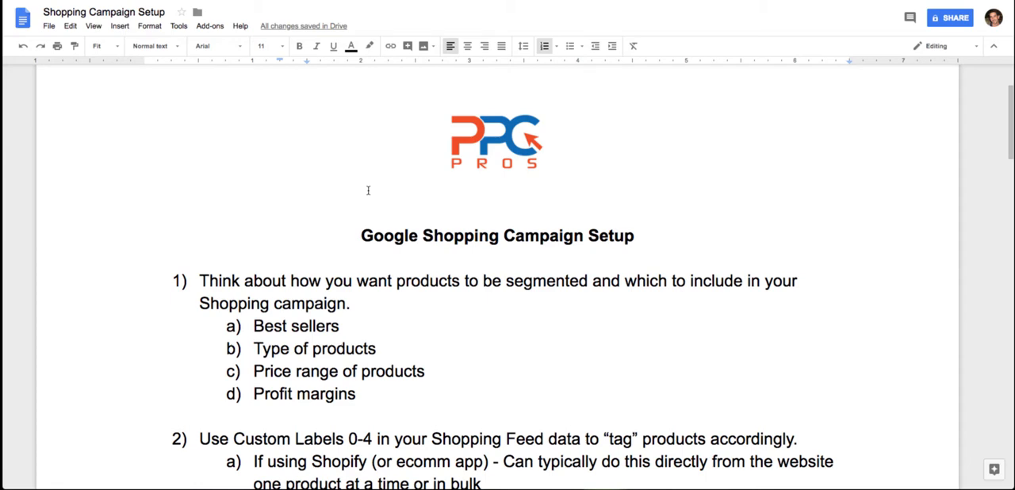
- Read through the product segmentation and Custom Labels guidance in sections 1 and 2 of the Shopping Campaign Setup document
scroll(368, 191, down, 2)
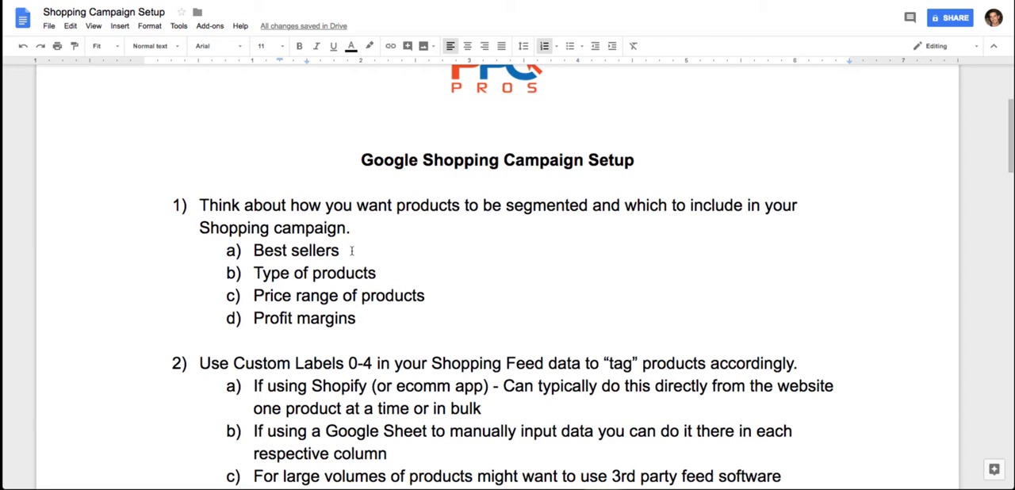
click(351, 250)
click(431, 295)
scroll(442, 340, down, 2)
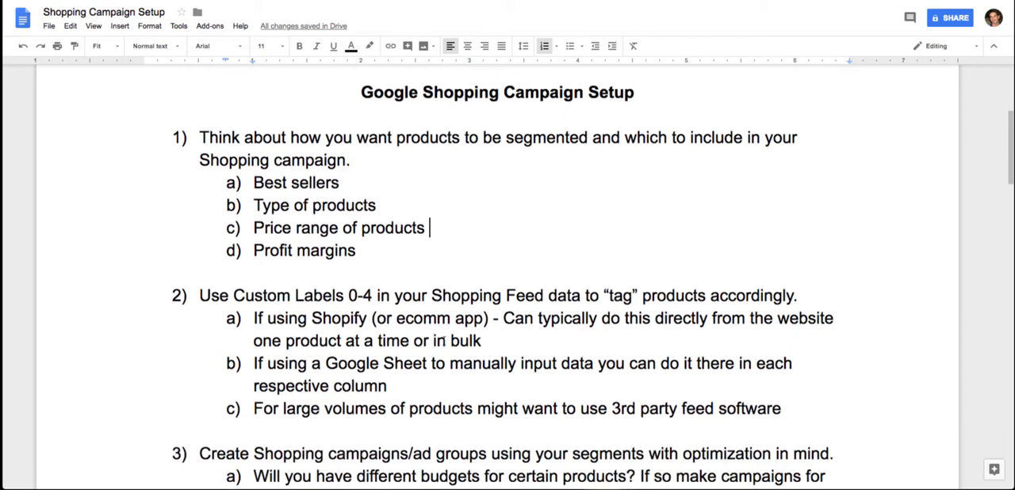
scroll(444, 340, down, 2)
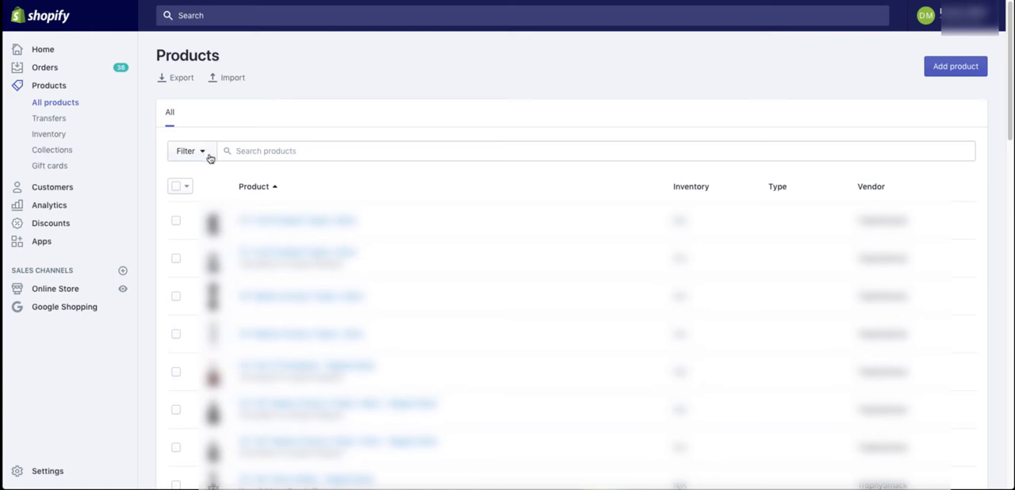
- Select all products on the Shopify Products page and open them in the bulk editor
click(305, 151)
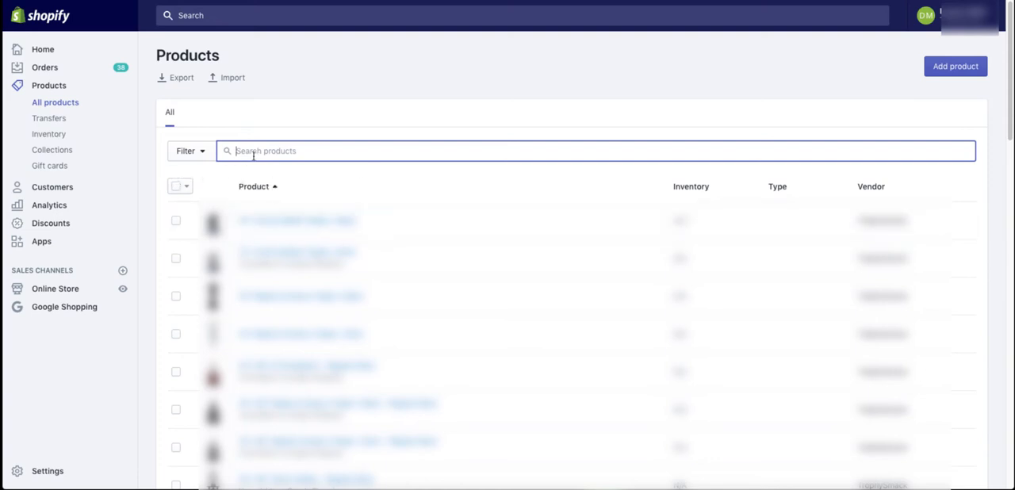
click(175, 189)
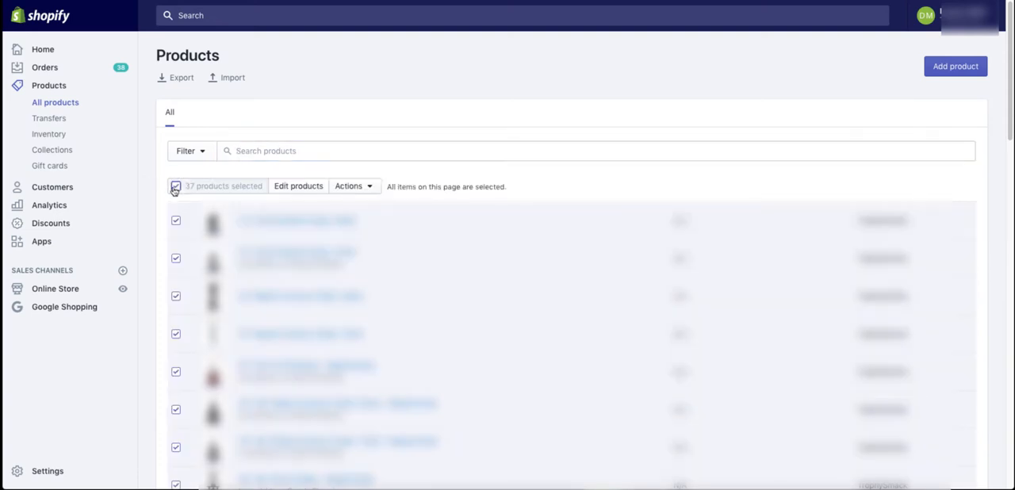
click(299, 187)
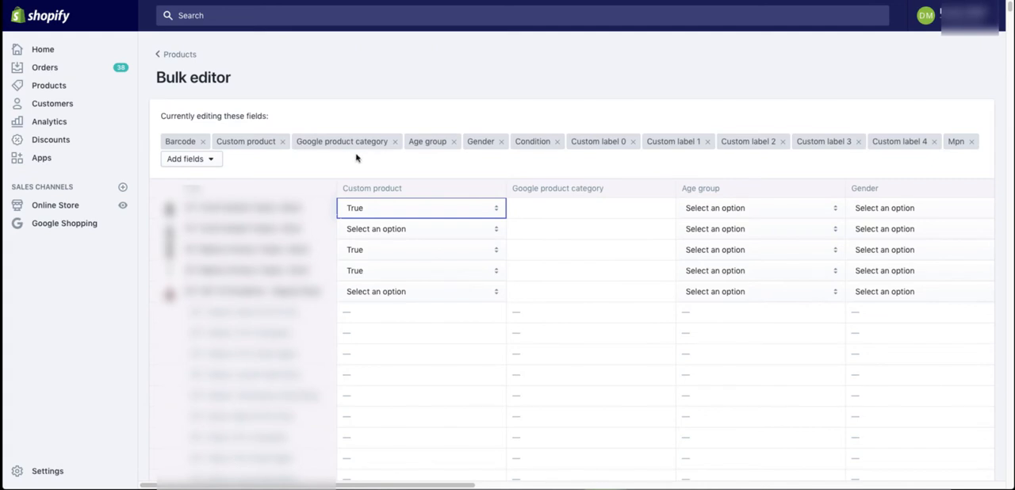
- Examine the fields available to add in the bulk editor and the products' Condition and Custom label columns
click(212, 160)
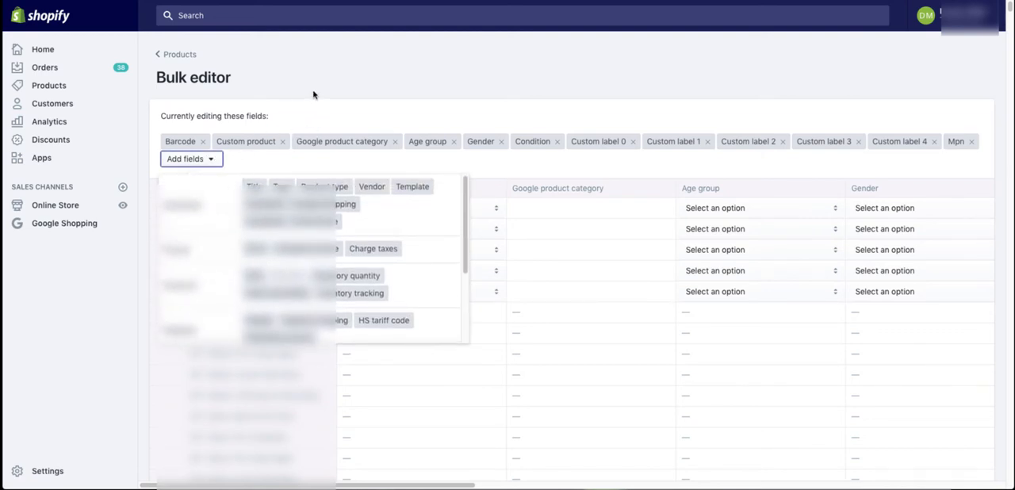
click(220, 161)
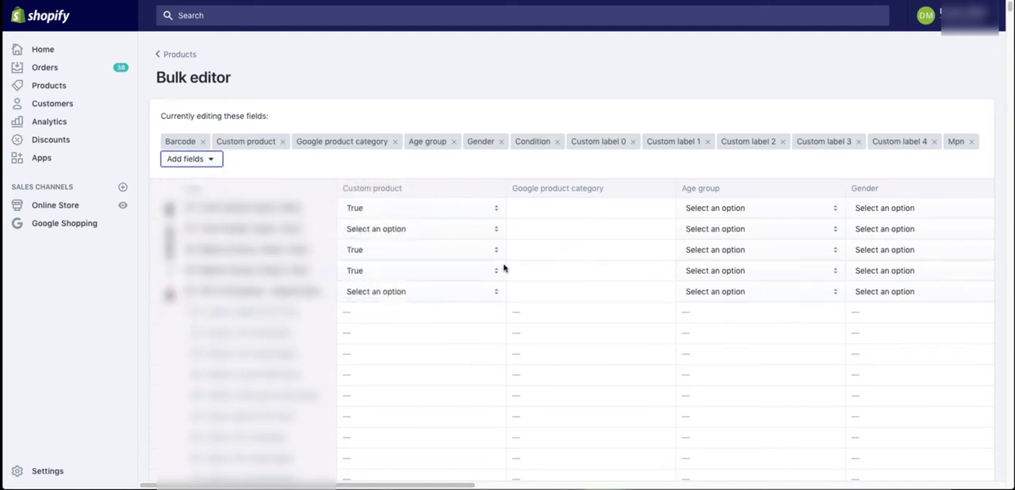
scroll(503, 268, right, 5)
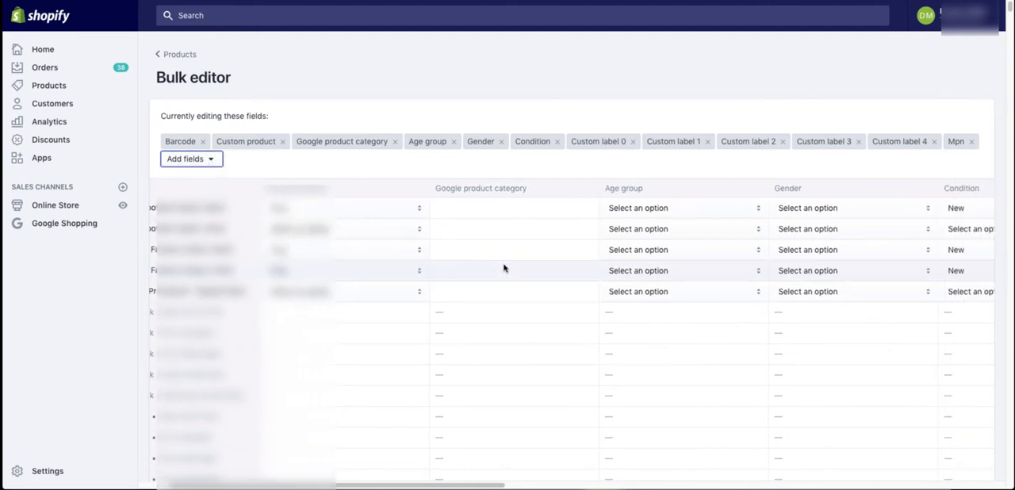
scroll(503, 268, right, 4)
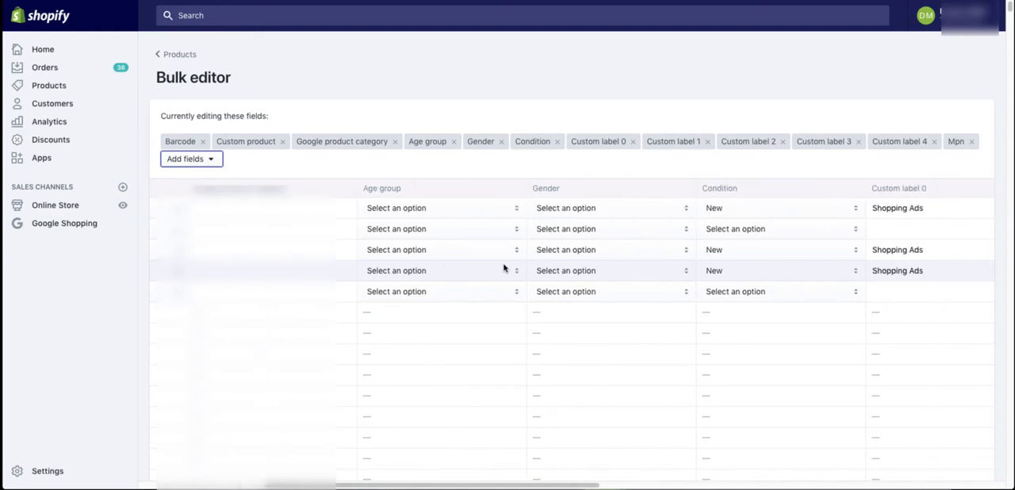
scroll(503, 268, right, 3)
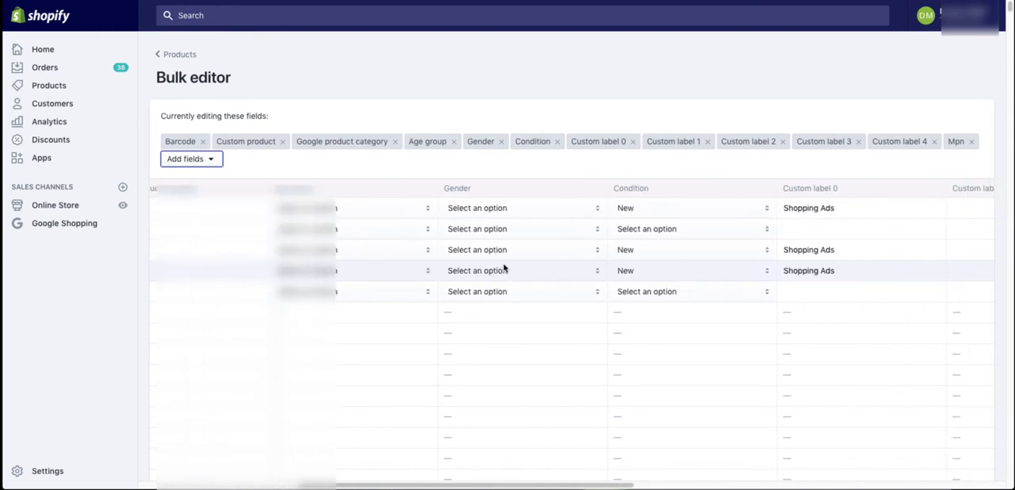
scroll(503, 268, right, 3)
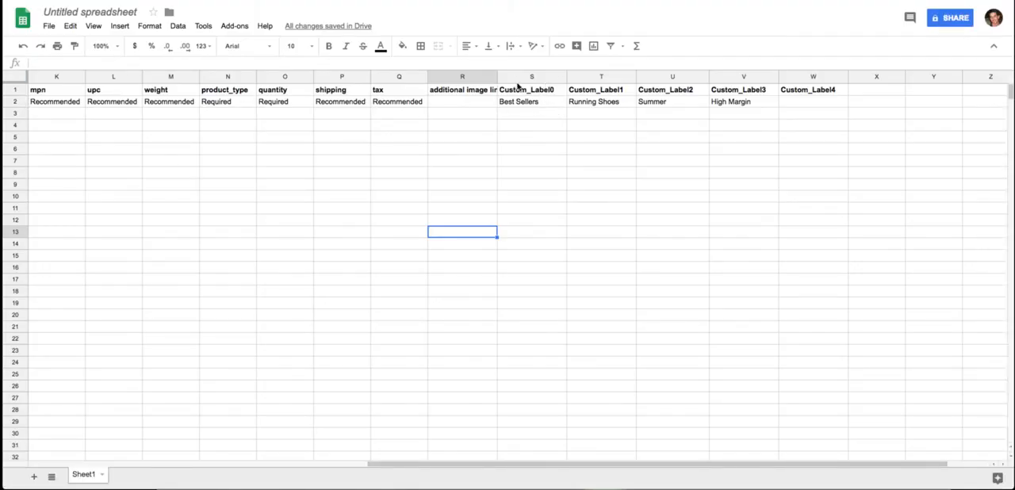
- In the Google Sheets product feed, highlight the Custom_Label0 to Custom_Label3 columns and inspect their sample values
drag(522, 76, 756, 64)
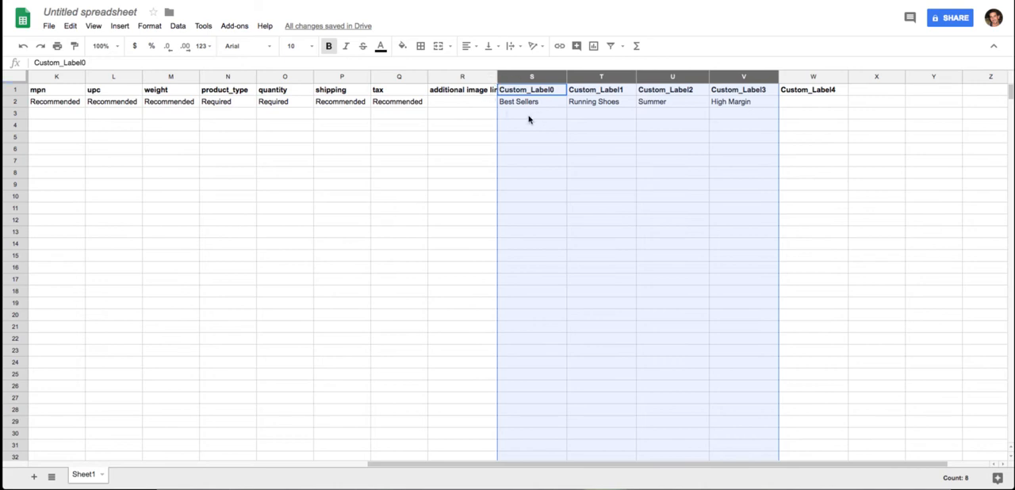
click(620, 102)
drag(636, 107, 646, 242)
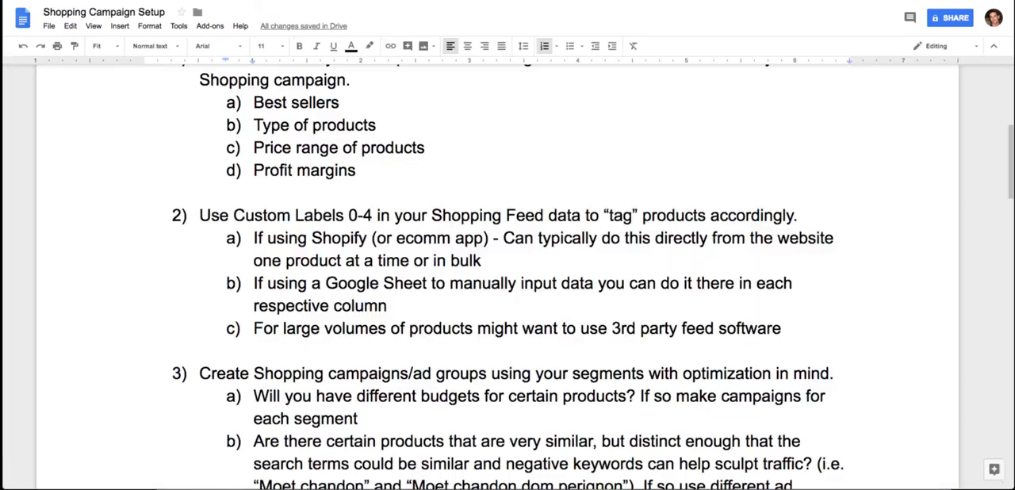
- Switch to the Shopping Campaign Setup document and read section 3 on creating campaigns and ad groups from segments
scroll(525, 284, down, 2)
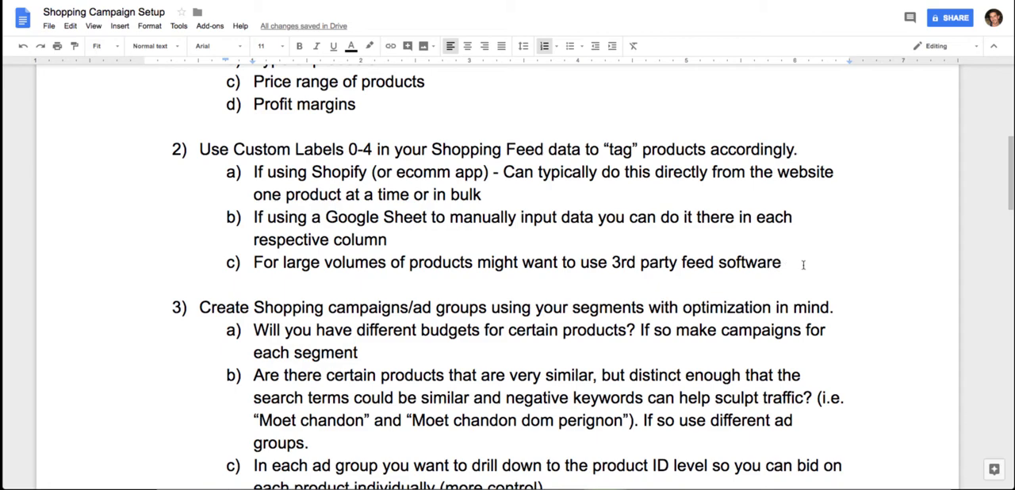
scroll(804, 266, down, 2)
scroll(804, 266, down, 2)
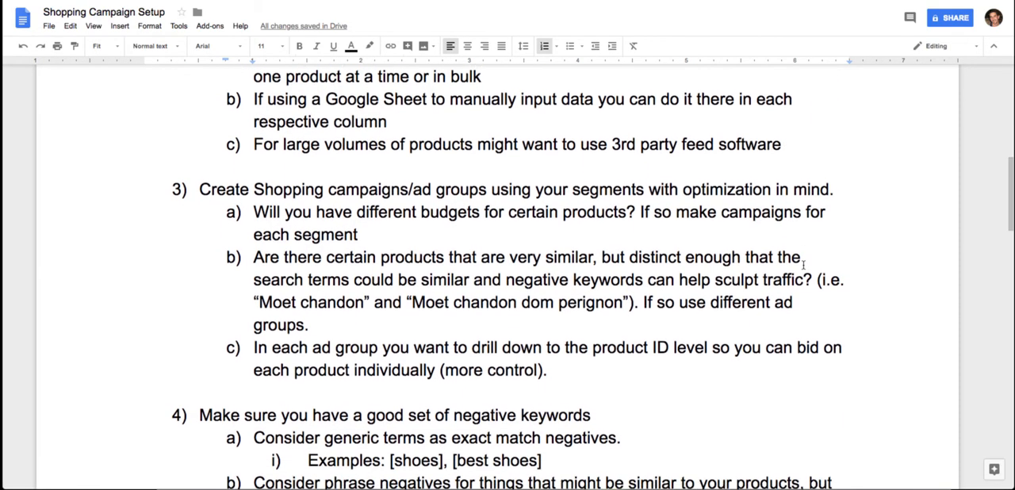
scroll(803, 266, up, 5)
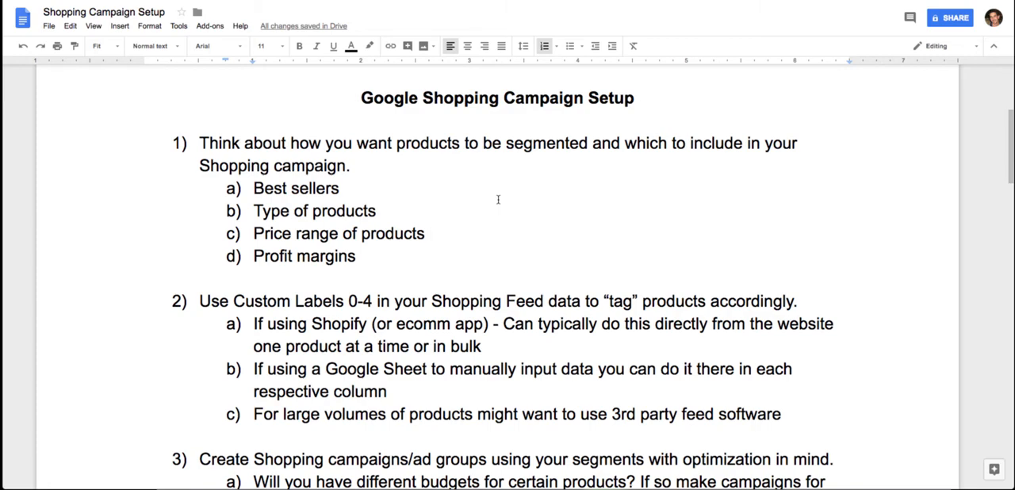
scroll(498, 199, down, 3)
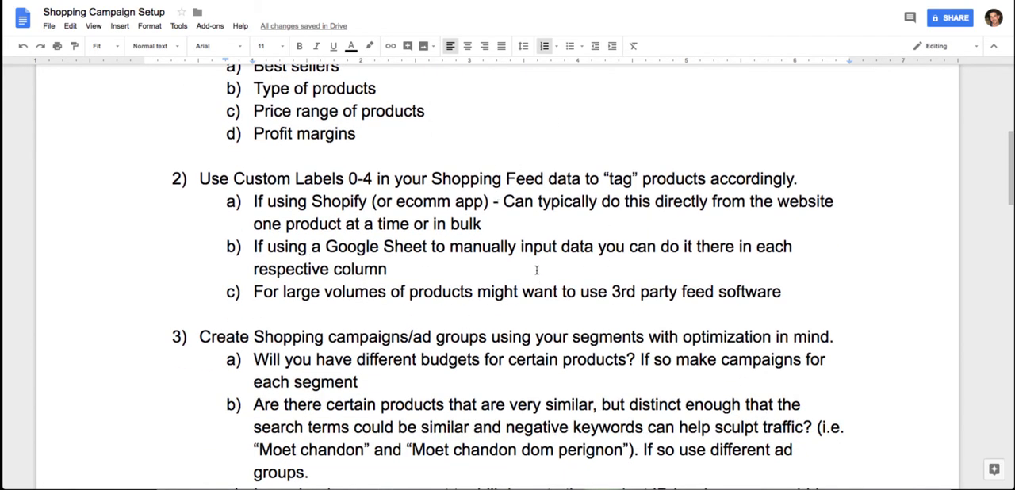
scroll(536, 269, down, 3)
scroll(536, 268, down, 2)
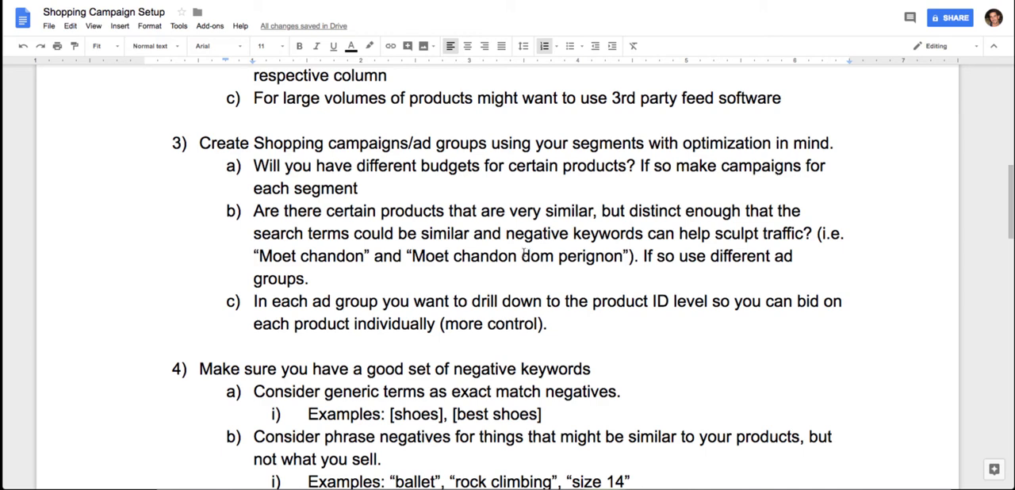
- Highlight "dom perignon" in the similar-products example and read on about product ID bidding in each ad group
drag(521, 255, 623, 255)
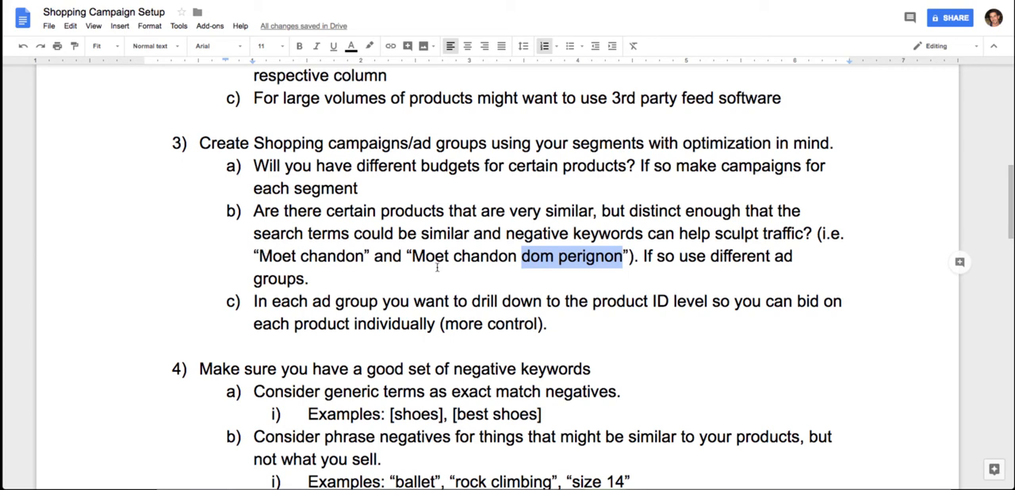
click(452, 257)
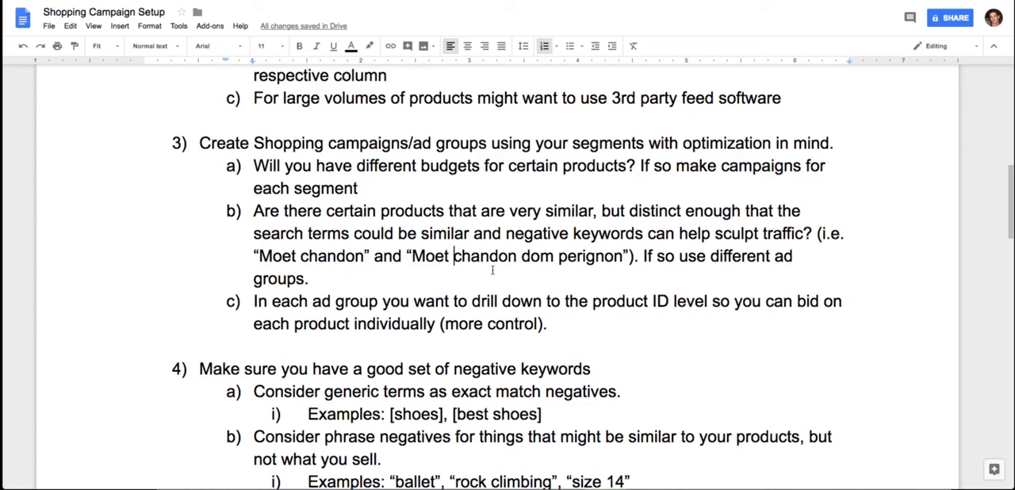
scroll(493, 270, down, 1)
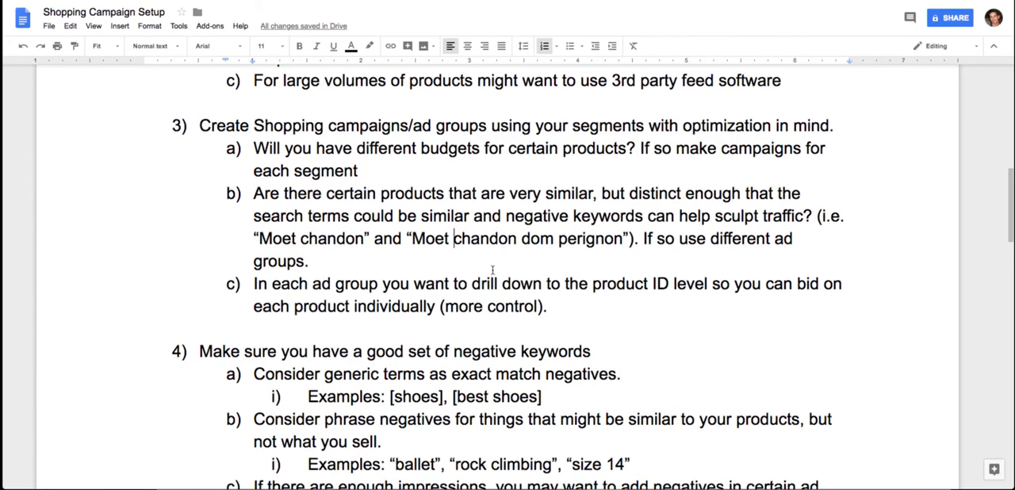
scroll(493, 270, down, 1)
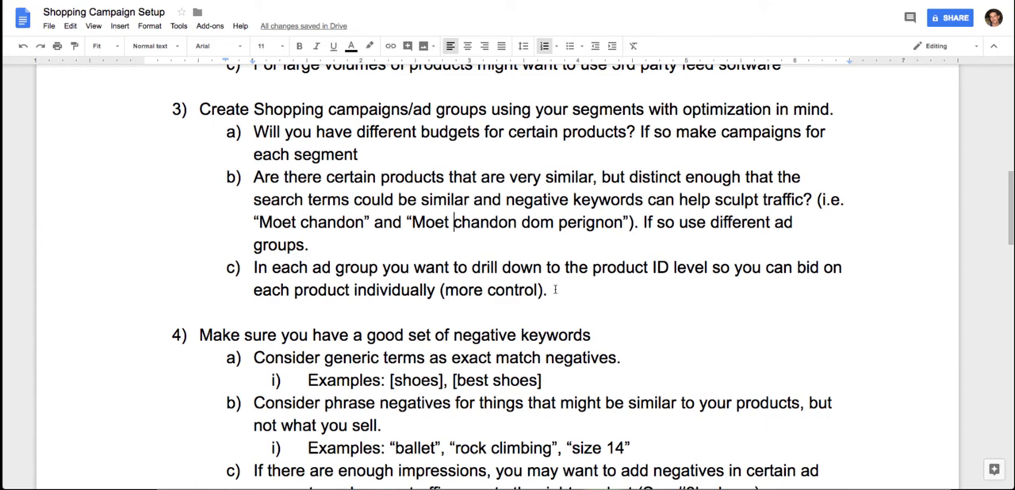
- Add a bid of $1.50 after "Nike (Ad Group)" in the Campaign Structure Example
scroll(555, 289, down, 10)
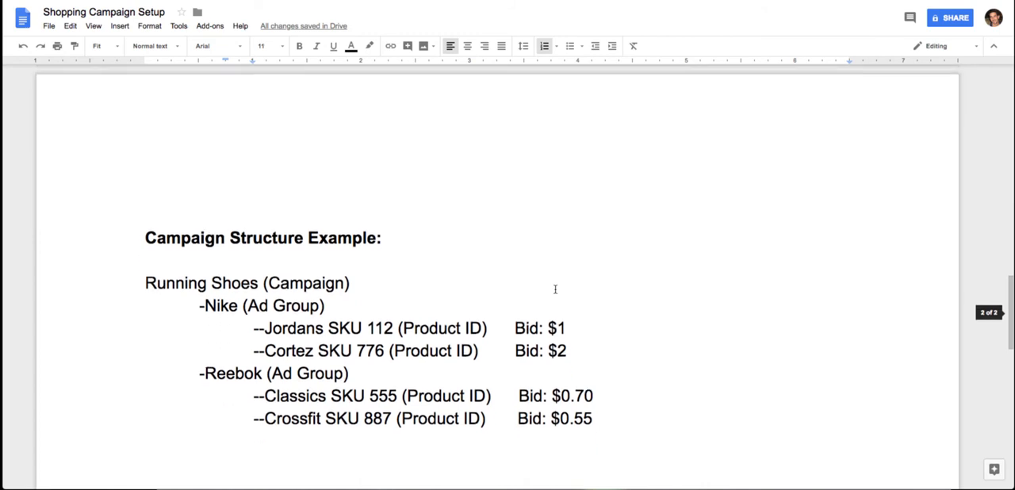
scroll(556, 290, down, 2)
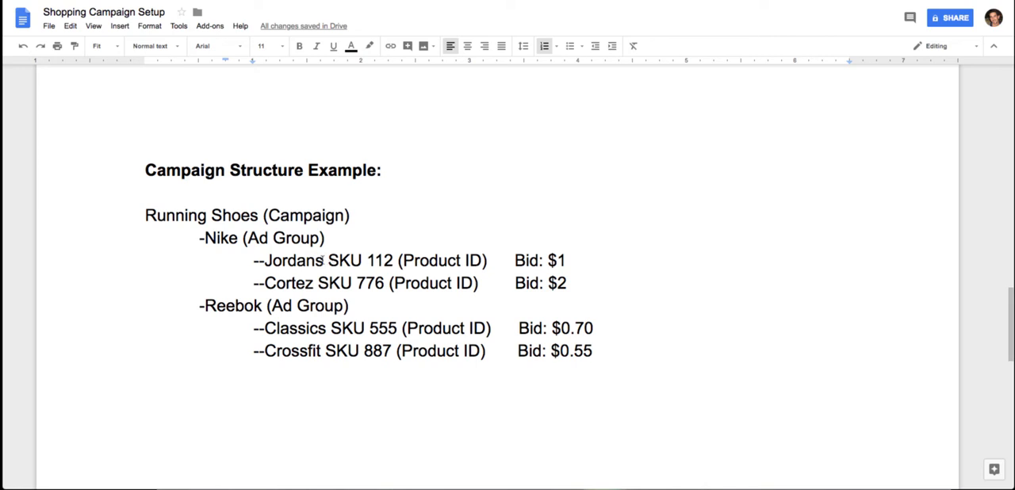
mouse_move(328, 260)
mouse_down()
mouse_move(392, 259)
mouse_move(328, 260)
mouse_up()
click(338, 236)
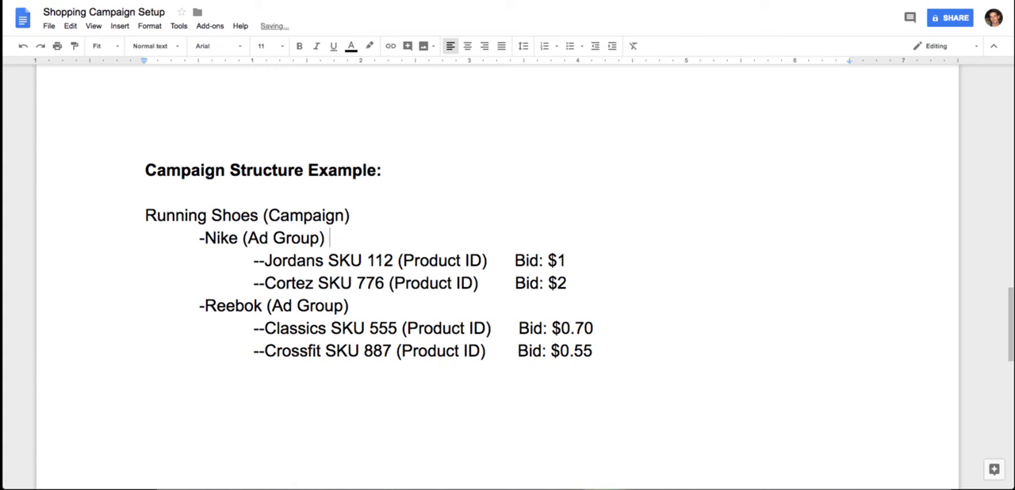
text($1)
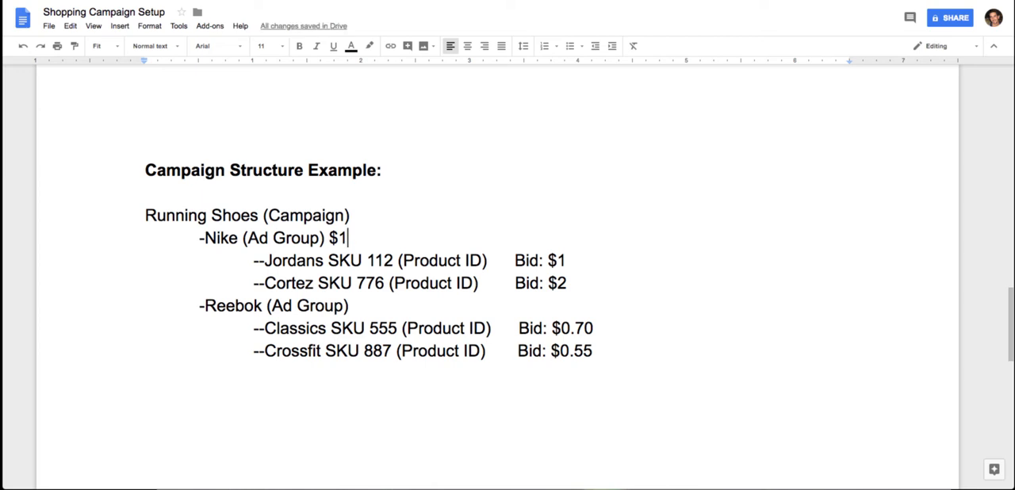
key(BackSpace)
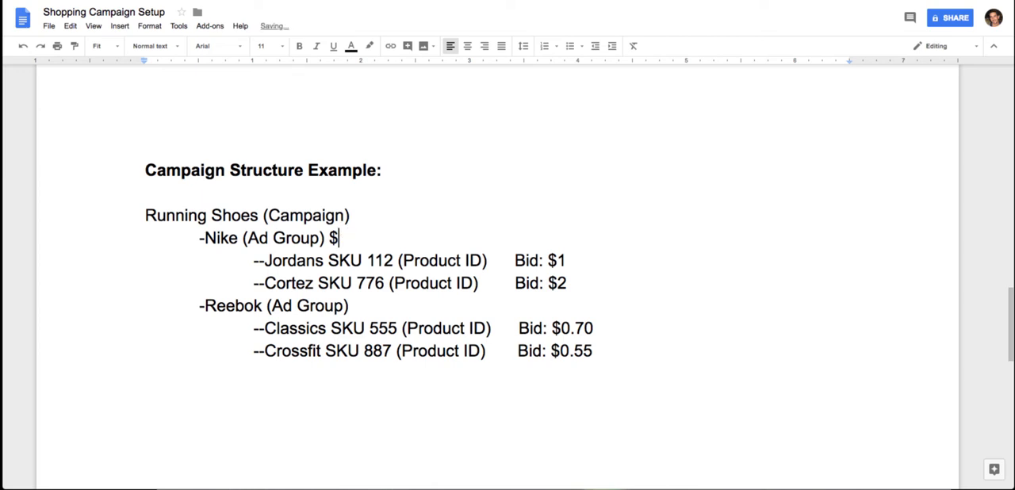
text(1.50)
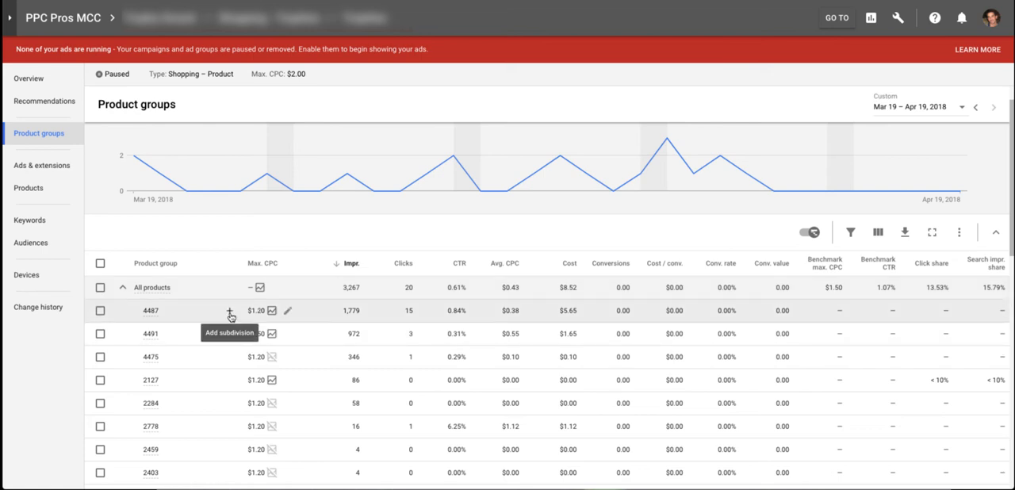
- In Google Ads, inspect the subdivision options for product group 4487, including custom labels, and the Item ID subdivision of All products, without saving either
click(230, 314)
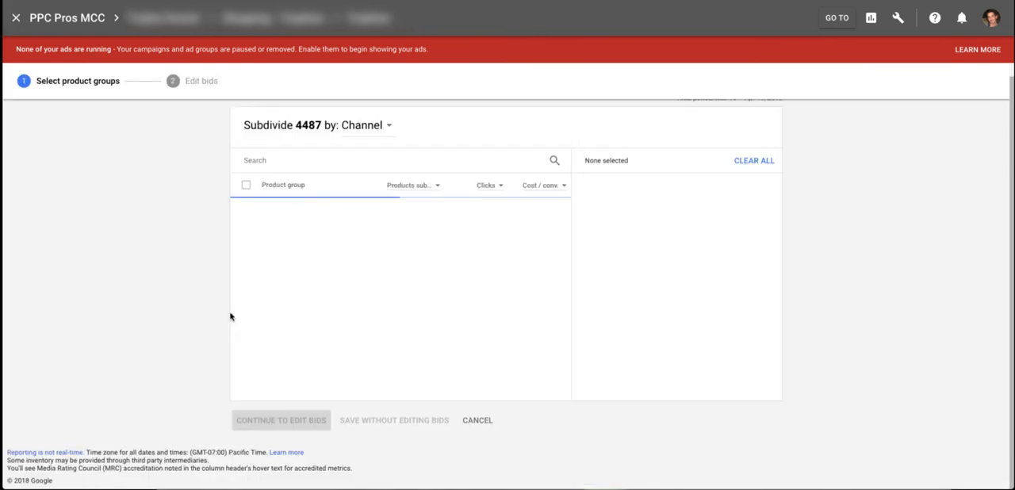
click(380, 132)
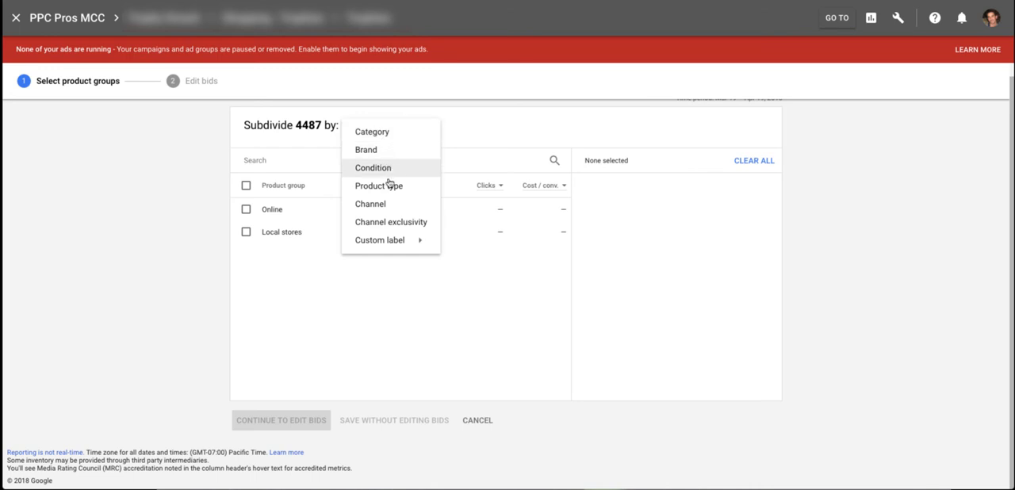
mouse_move(388, 243)
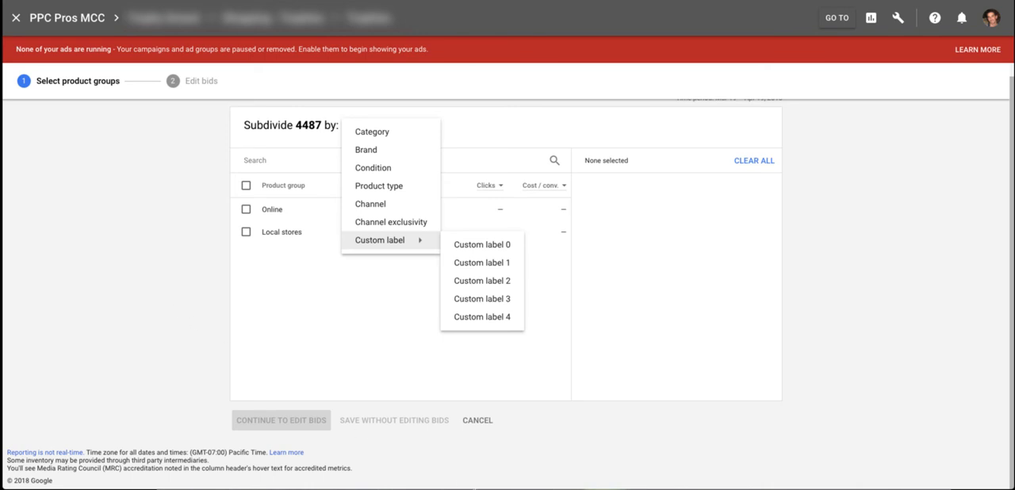
click(483, 420)
click(483, 420)
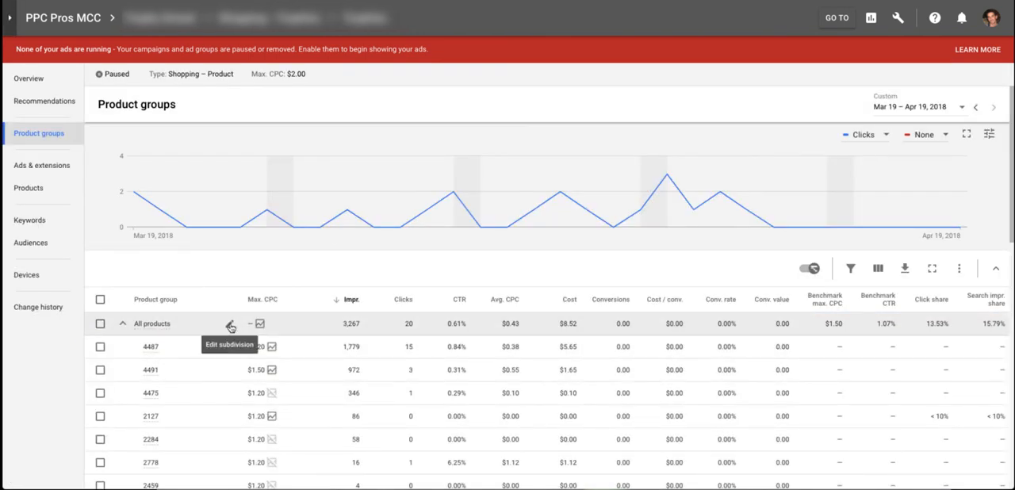
click(230, 328)
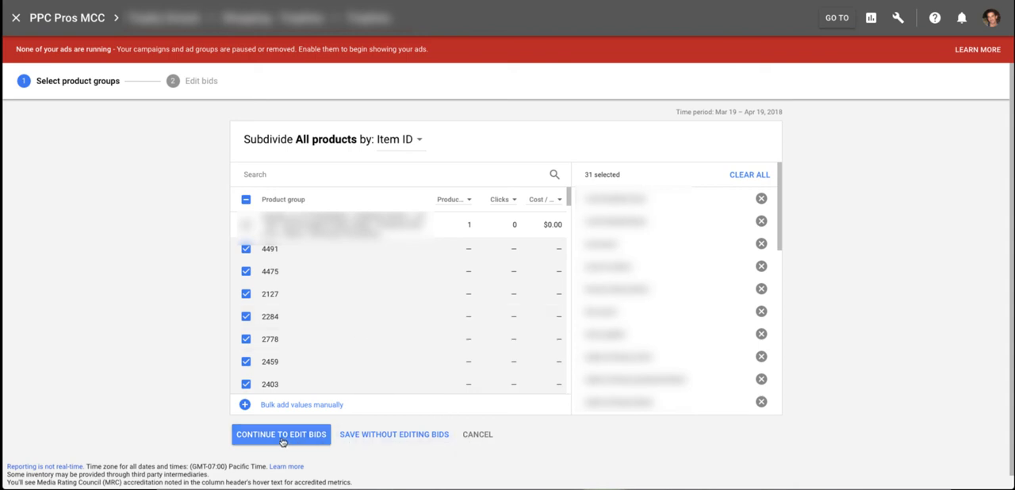
click(469, 435)
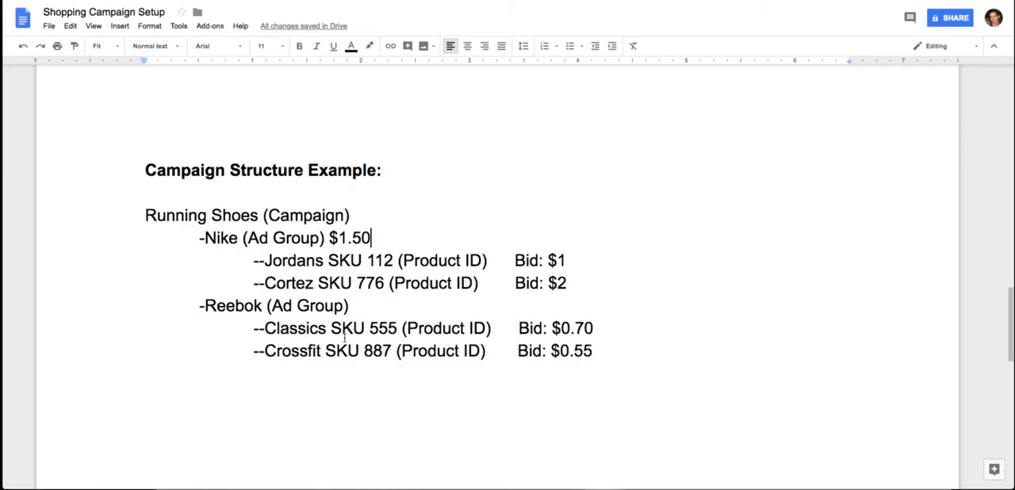
- Review section 4 on negative keywords, highlighting the related “Moet chandon” and “Moet chandon dom perignon” example in point 3b
scroll(438, 314, up, 5)
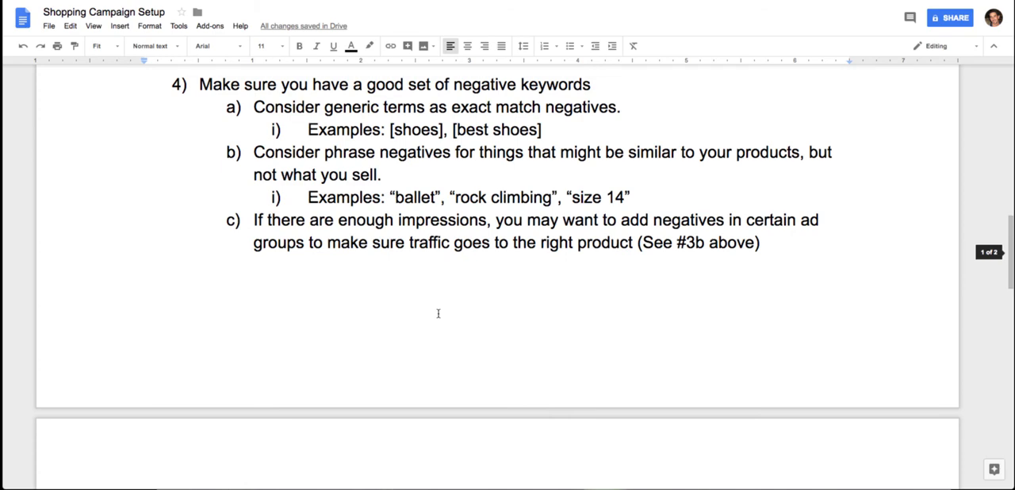
scroll(438, 314, up, 3)
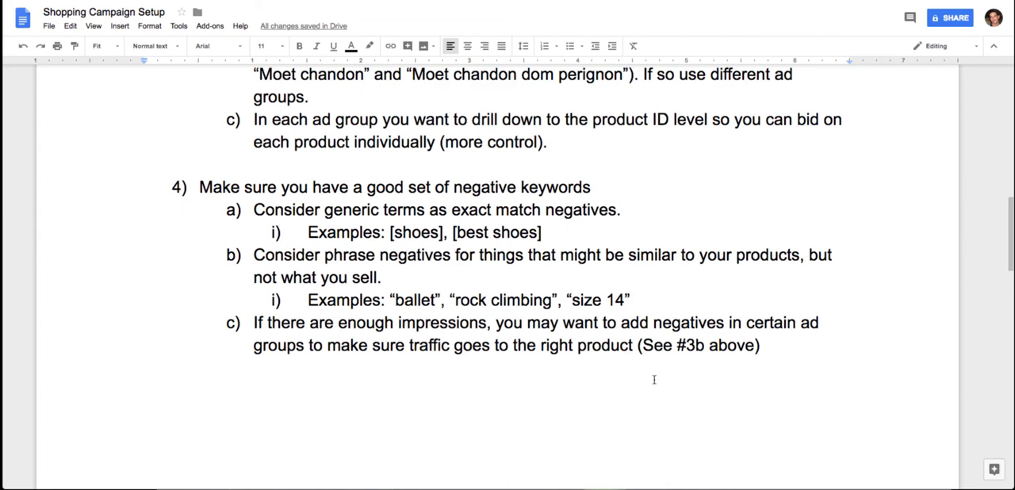
scroll(581, 349, up, 5)
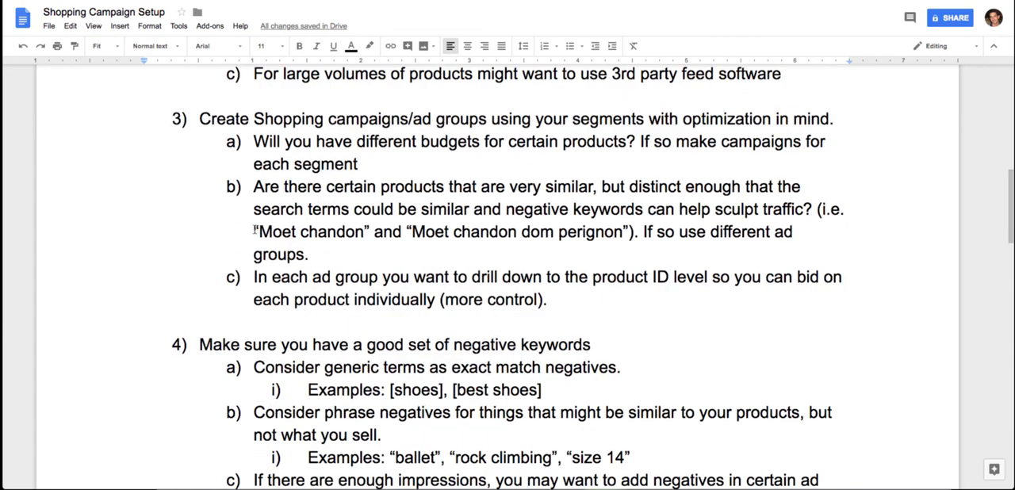
drag(254, 230, 633, 228)
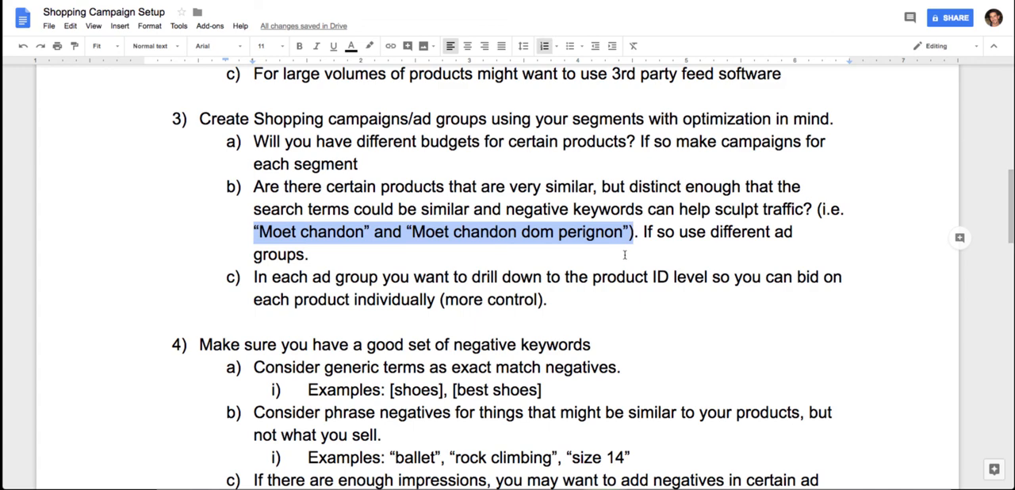
scroll(615, 260, down, 5)
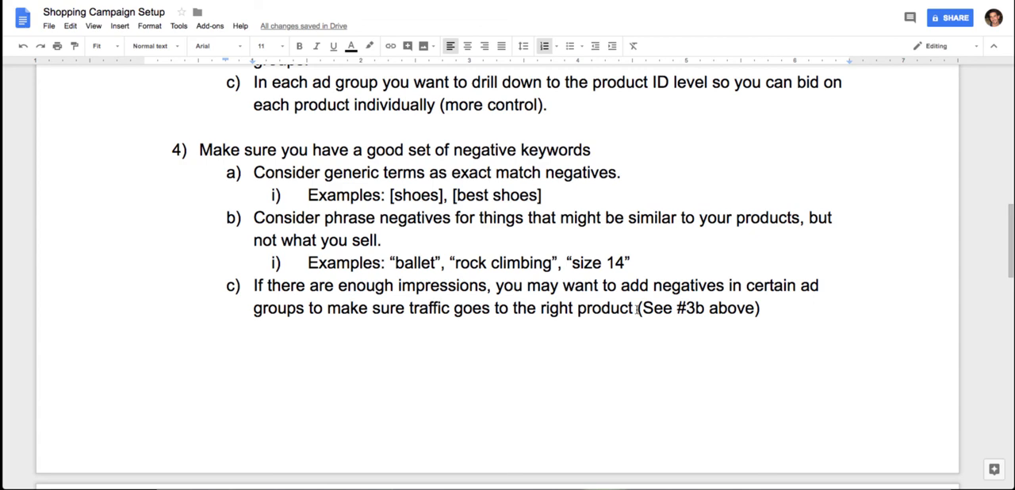
scroll(637, 309, up, 1)
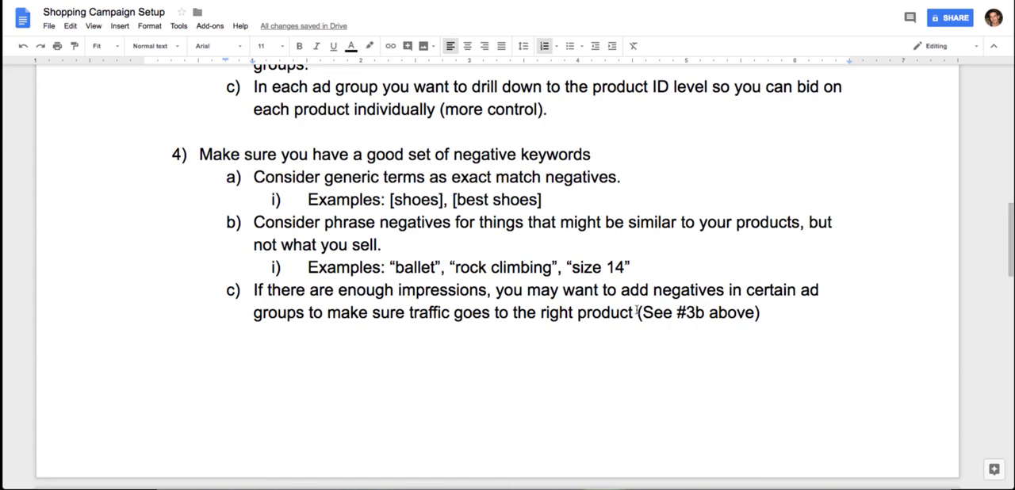